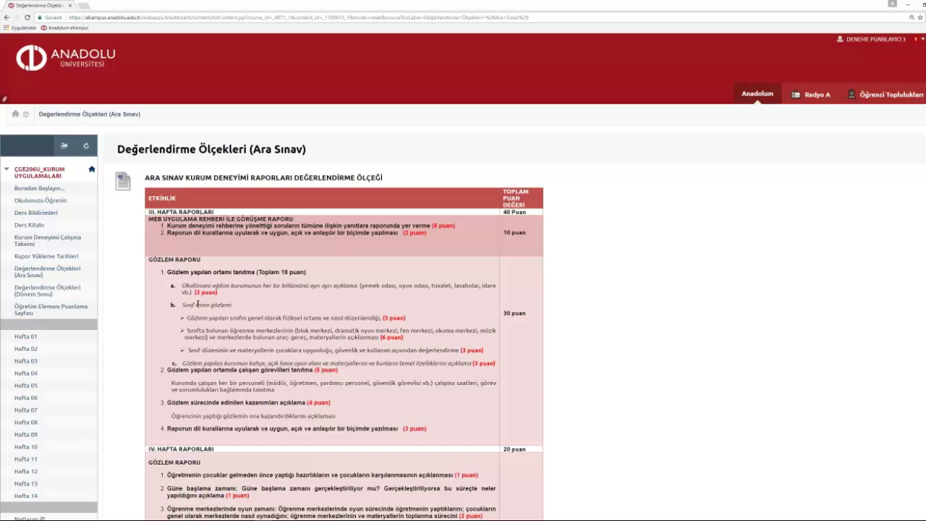
# View the Değerlendirme Ölçekleri (Dönem Sonu) page and open the Öğretim Elemanı Puanlama Sayfası
pyautogui.click(44, 293)
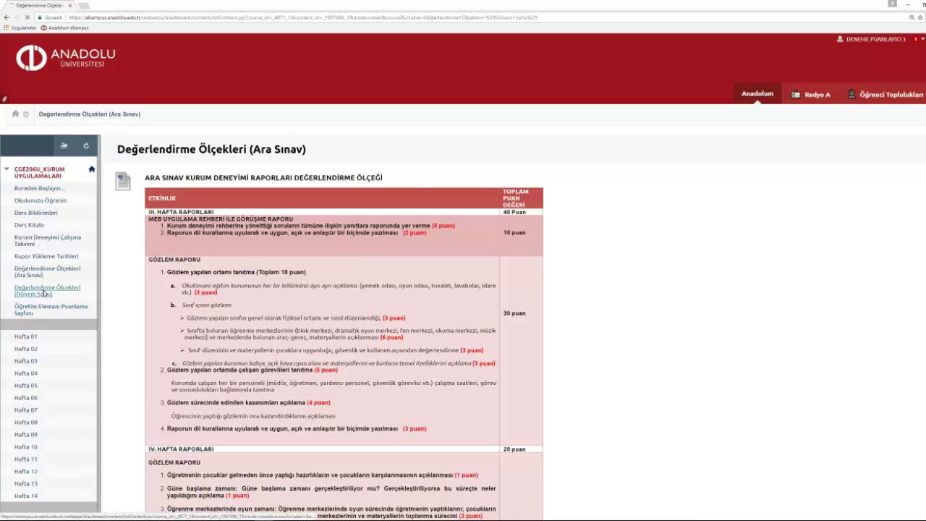
pyautogui.click(73, 309)
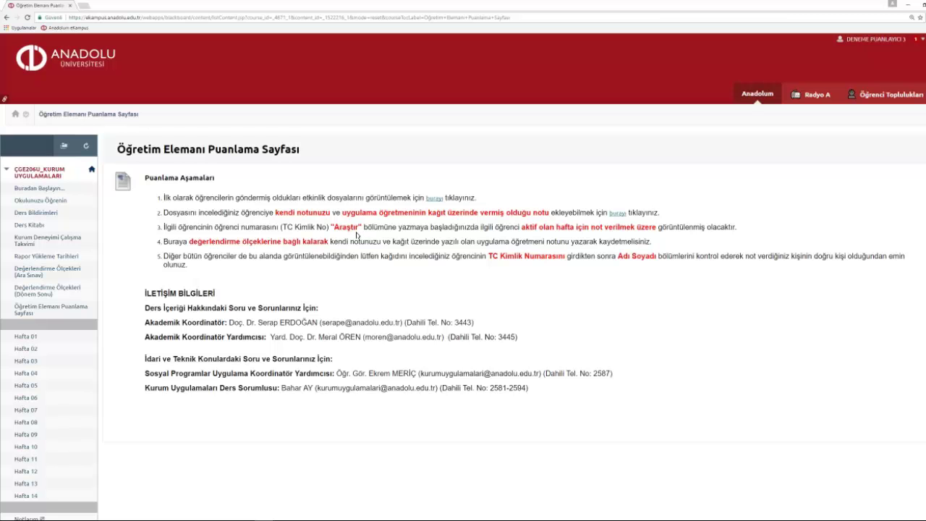
# Open the submitted files list linked in the first scoring instruction and open the first listed student's Ek-2 Görüşme Raporu submission
pyautogui.click(434, 199)
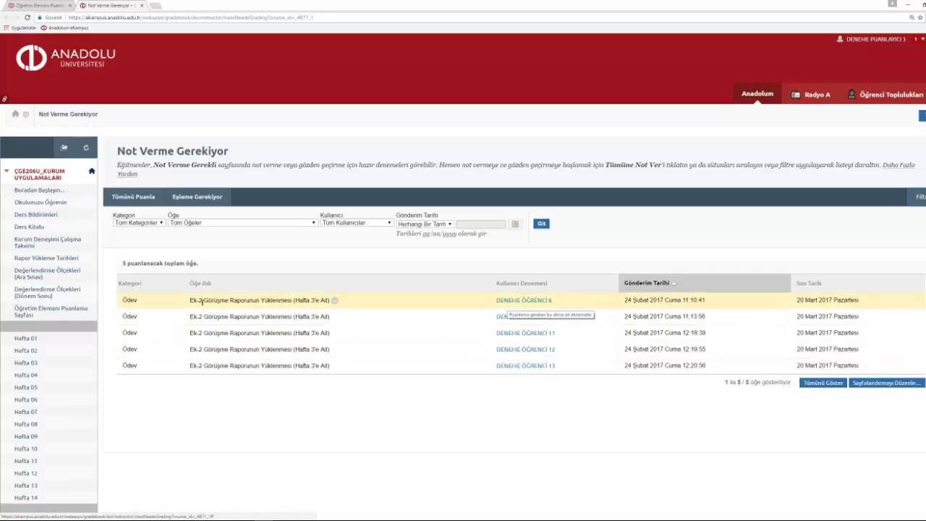
pyautogui.moveTo(188, 300); pyautogui.dragTo(373, 302)
pyautogui.click(300, 299)
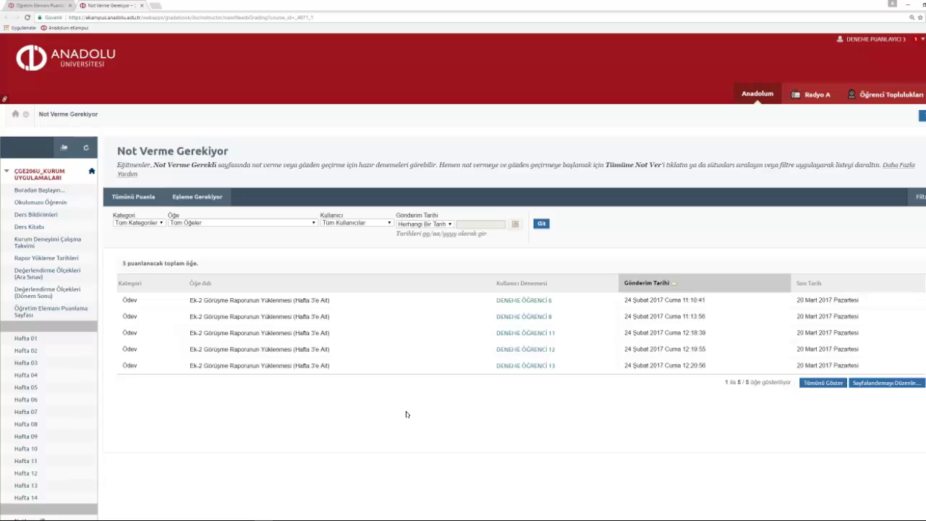
pyautogui.click(508, 300)
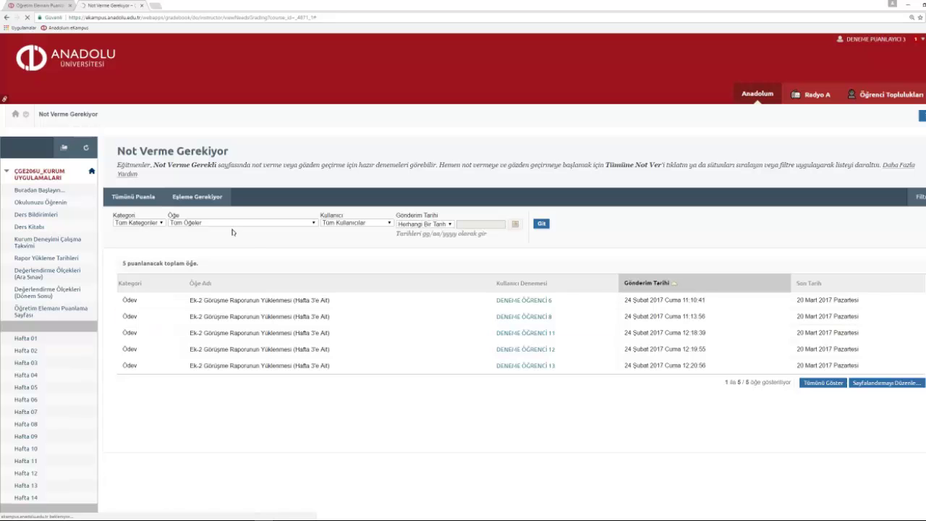
pyautogui.click(40, 5)
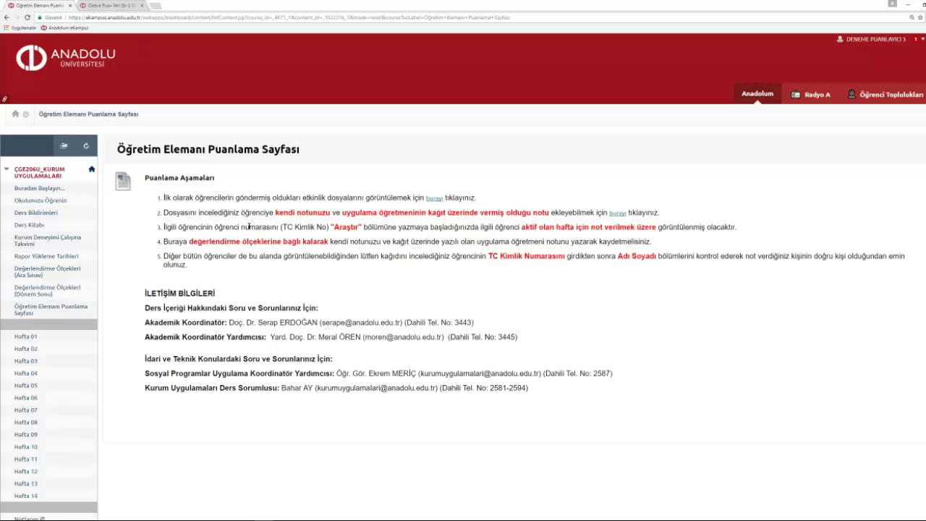
pyautogui.click(120, 4)
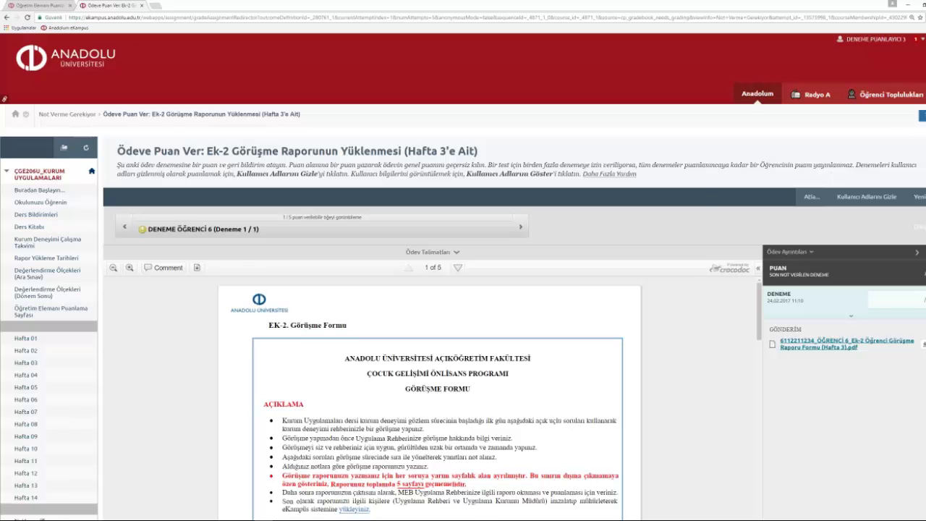
# Read through the submitted interview report and examine the practice mentor's report score on its last page
pyautogui.scroll(-1, 463, 289)
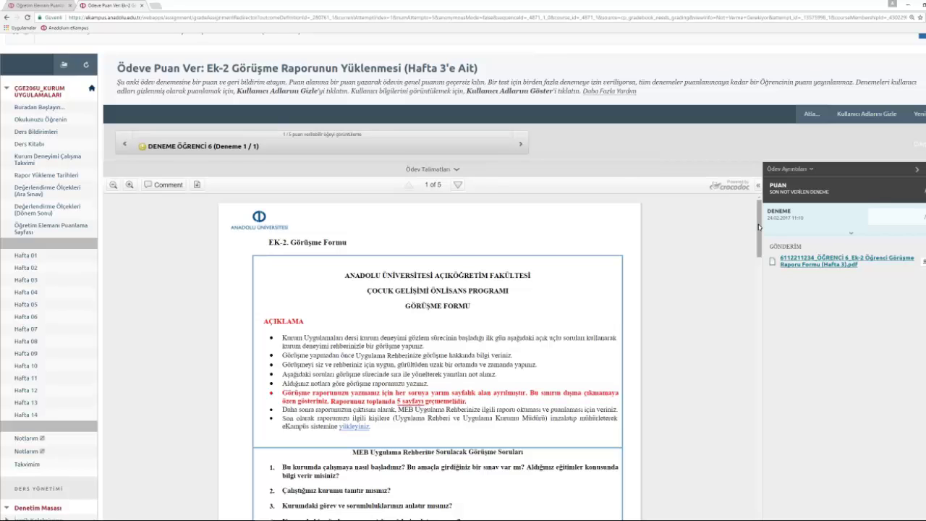
pyautogui.scroll(-4, 758, 223)
pyautogui.scroll(4, 756, 221)
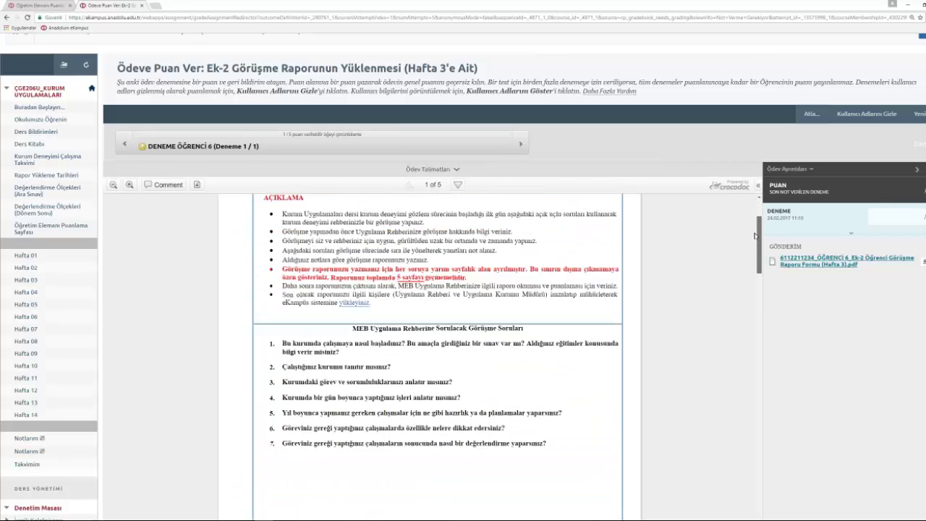
pyautogui.scroll(-10, 666, 309)
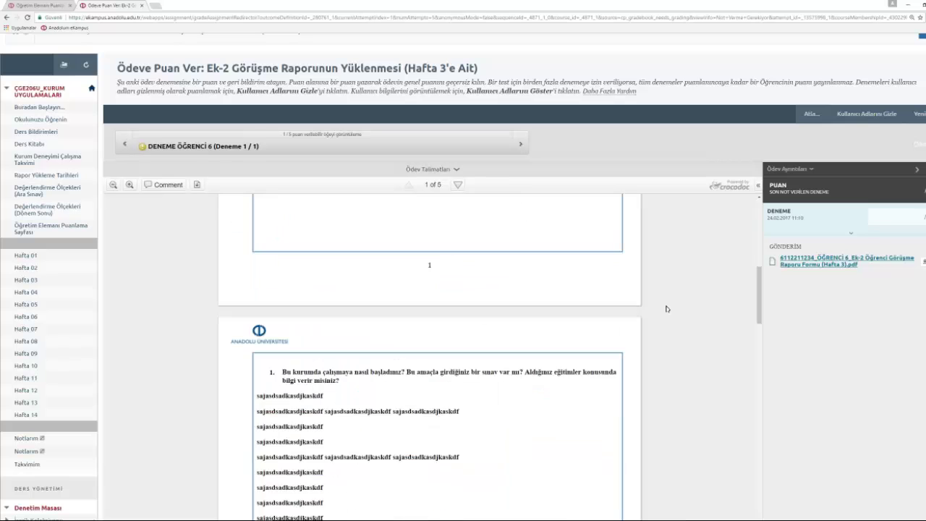
pyautogui.scroll(-8, 565, 320)
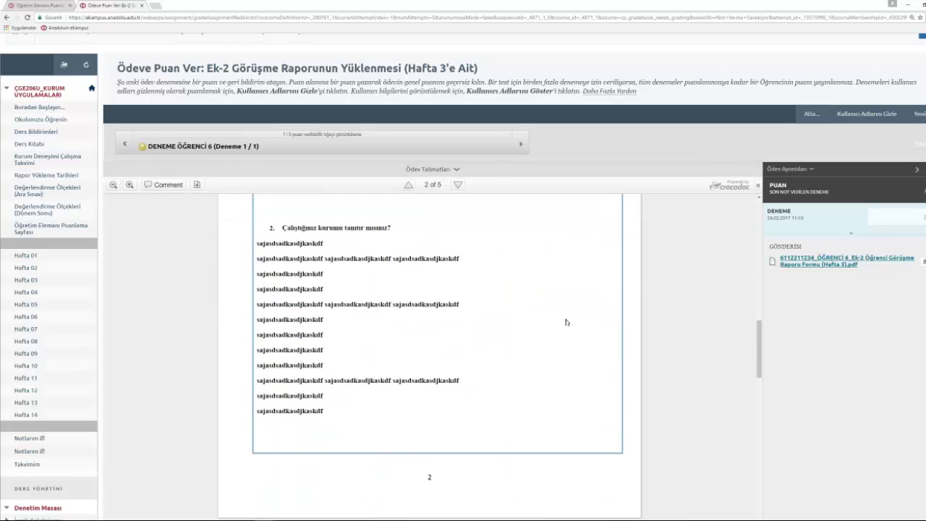
pyautogui.scroll(-12, 566, 322)
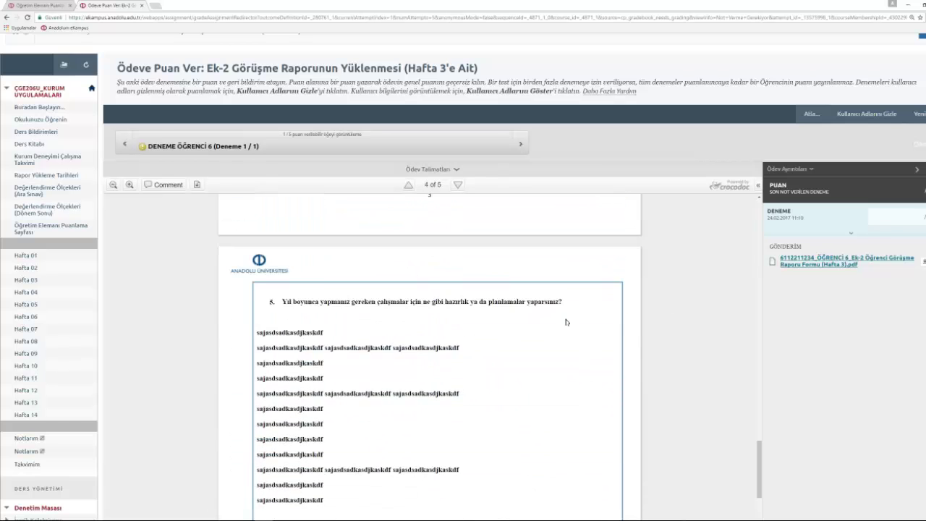
pyautogui.scroll(-8, 566, 322)
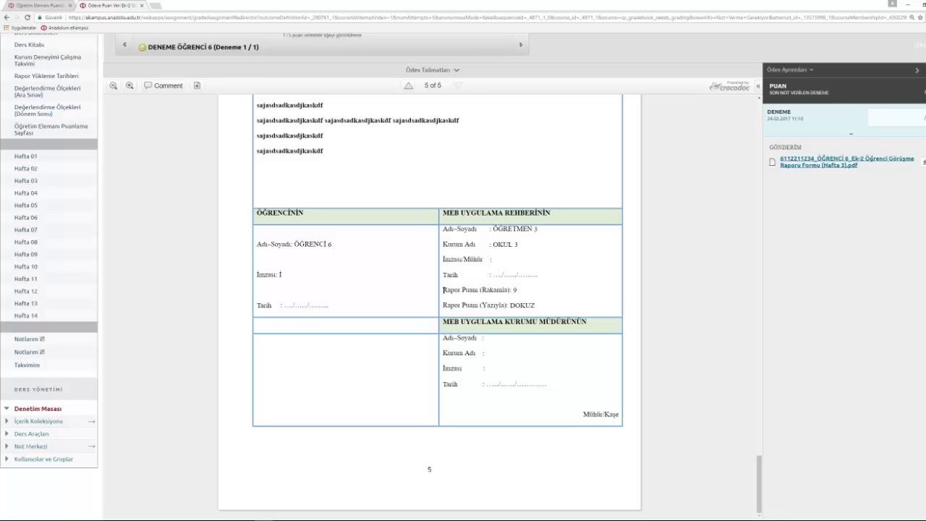
pyautogui.moveTo(443, 290); pyautogui.dragTo(491, 290)
pyautogui.click(504, 290)
pyautogui.moveTo(759, 476); pyautogui.dragTo(730, 452)
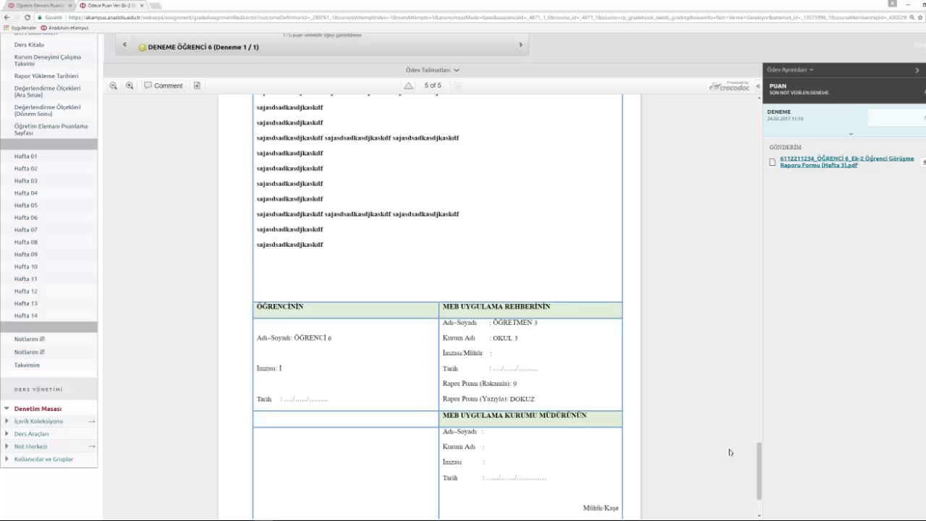
pyautogui.scroll(-2, 664, 392)
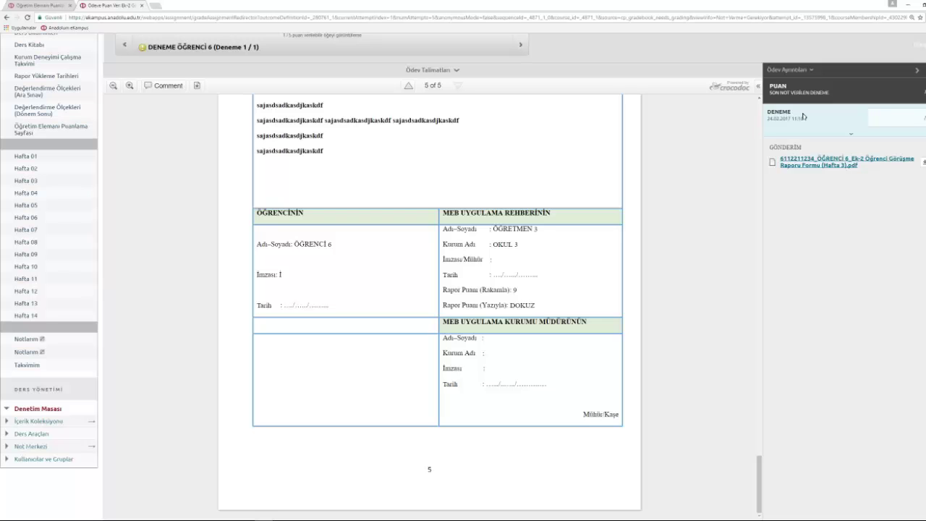
# Expand the attempt's score and feedback fields, and view the Not Verme Gerekiyor list in a separate tab
pyautogui.click(911, 118)
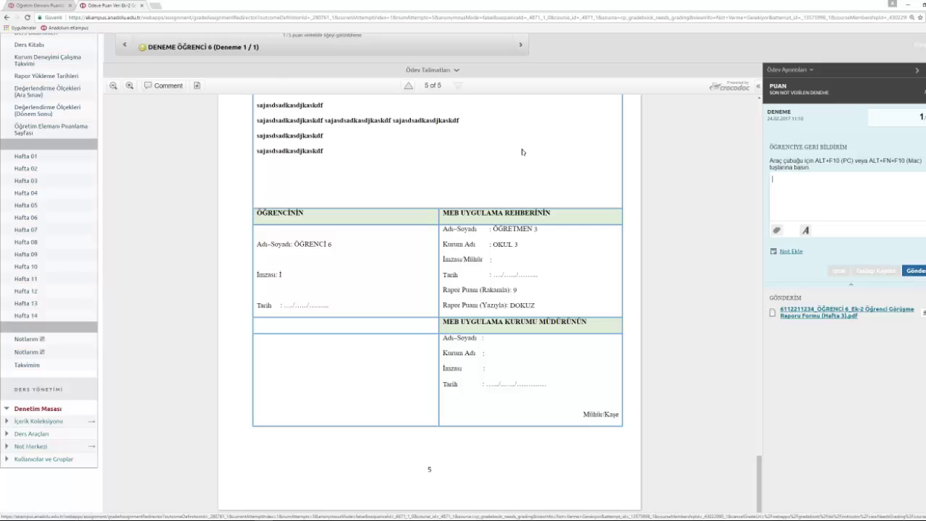
pyautogui.click(6, 17)
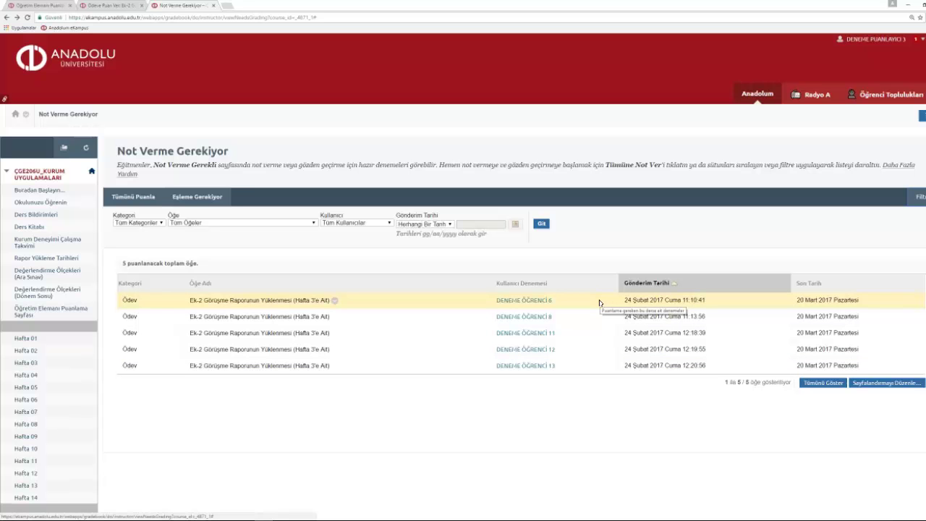
pyautogui.click(125, 3)
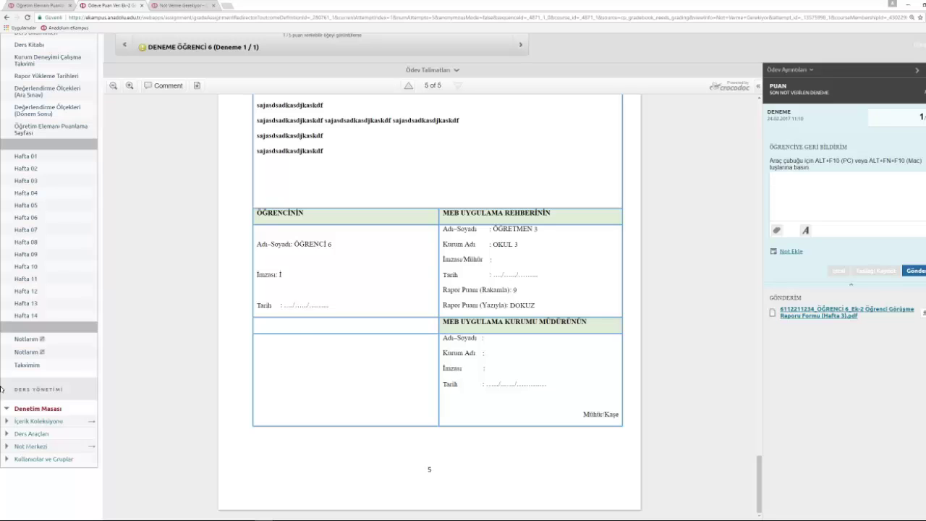
# Expand Not Merkezi in the course management area and check the list of submissions awaiting grading again
pyautogui.click(5, 449)
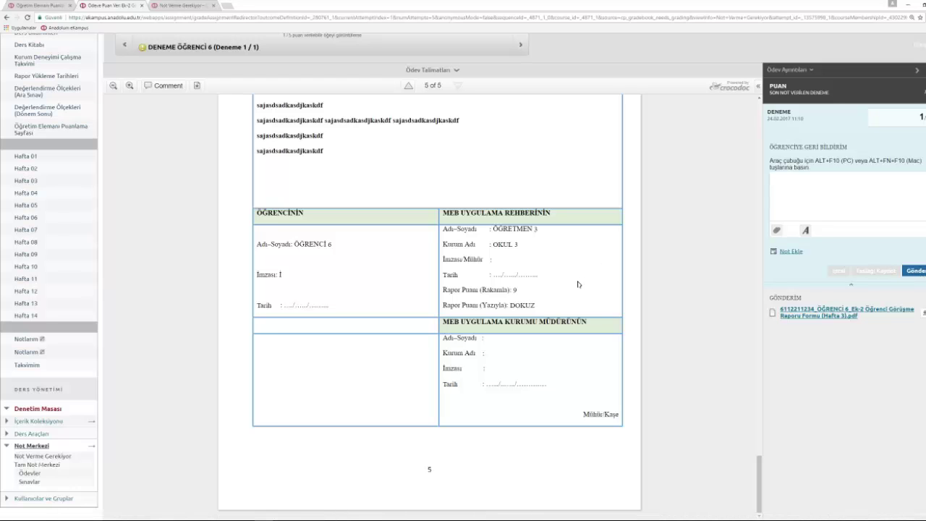
pyautogui.click(189, 5)
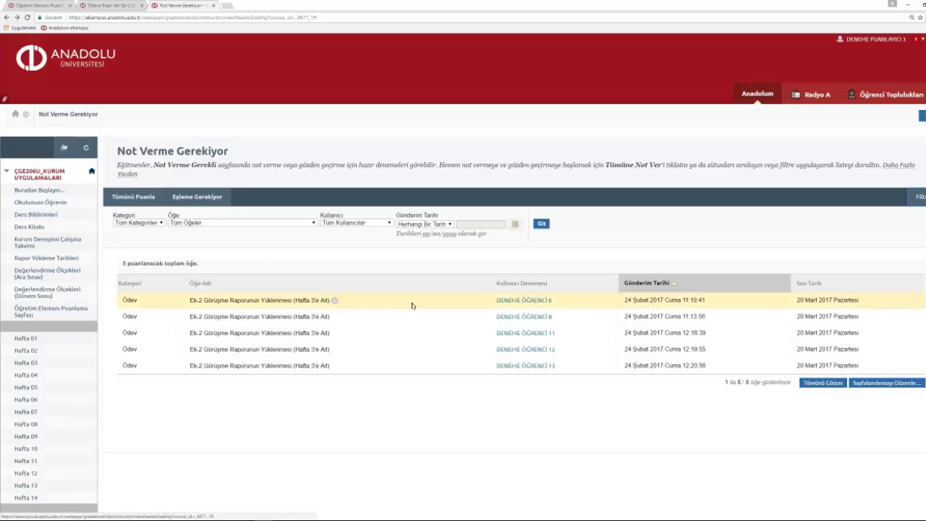
pyautogui.click(116, 6)
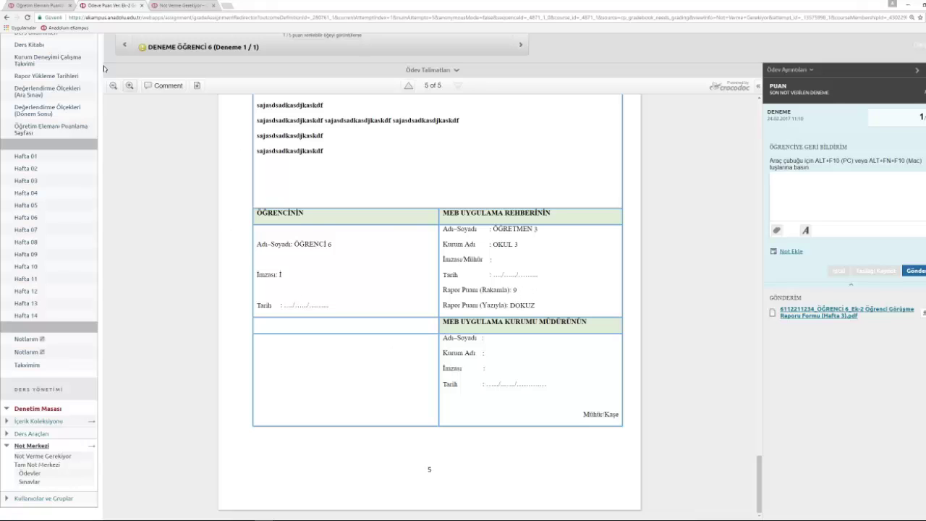
# Return to the Öğretim Elemanı Puanlama Sayfası, review the second instruction and open its linked score entry page
pyautogui.click(36, 5)
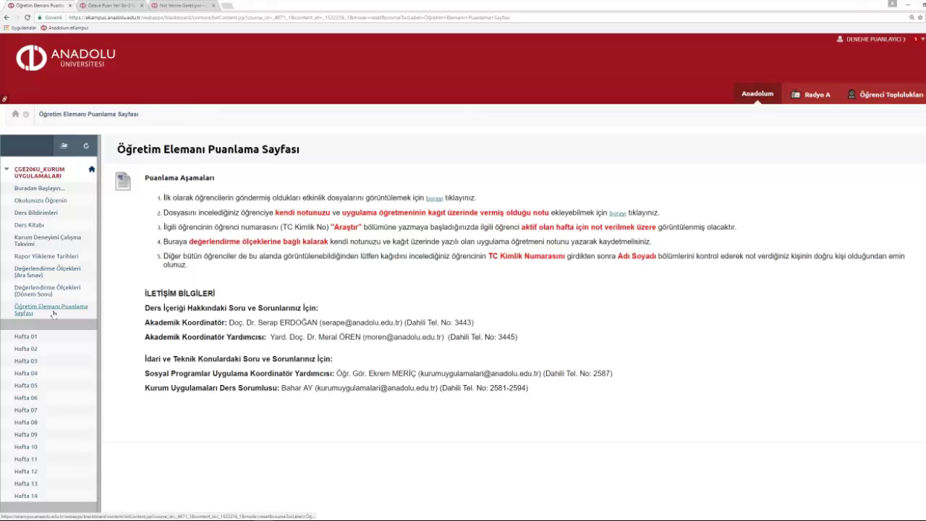
pyautogui.moveTo(165, 213); pyautogui.dragTo(560, 212)
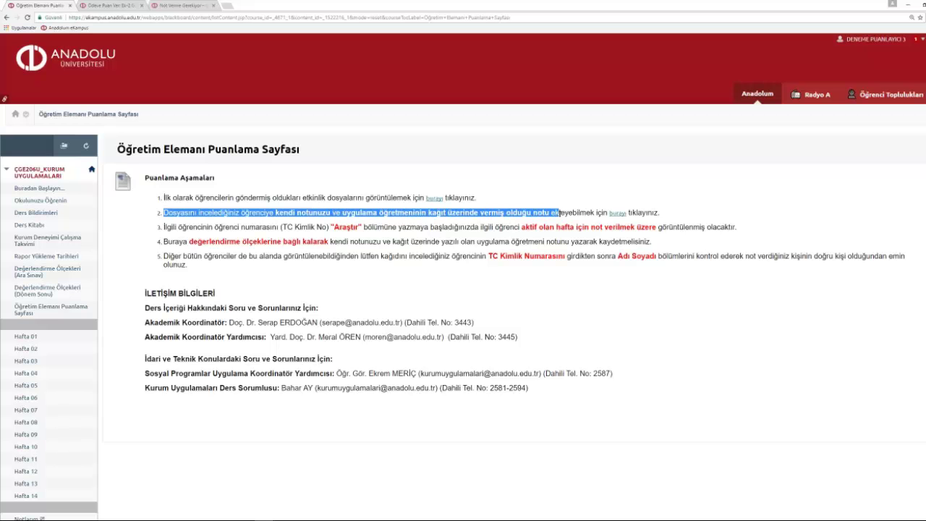
pyautogui.click(513, 215)
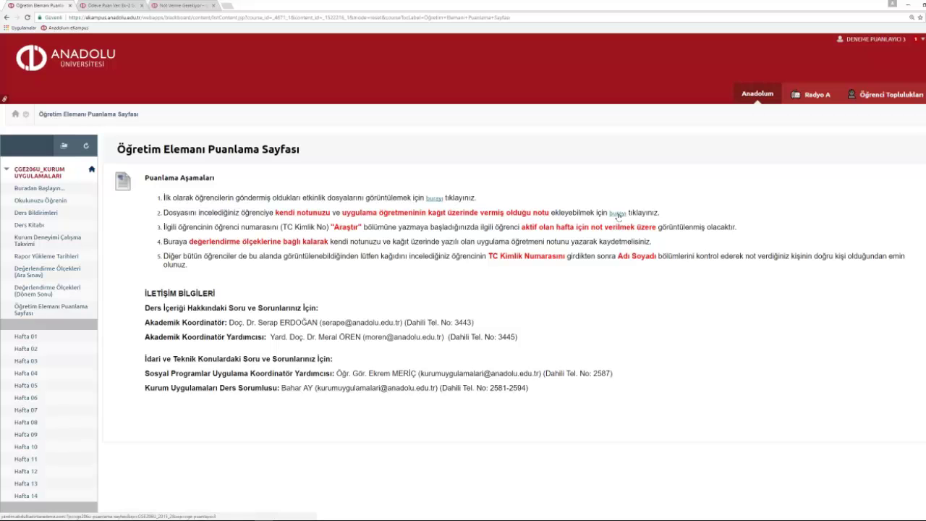
pyautogui.click(617, 214)
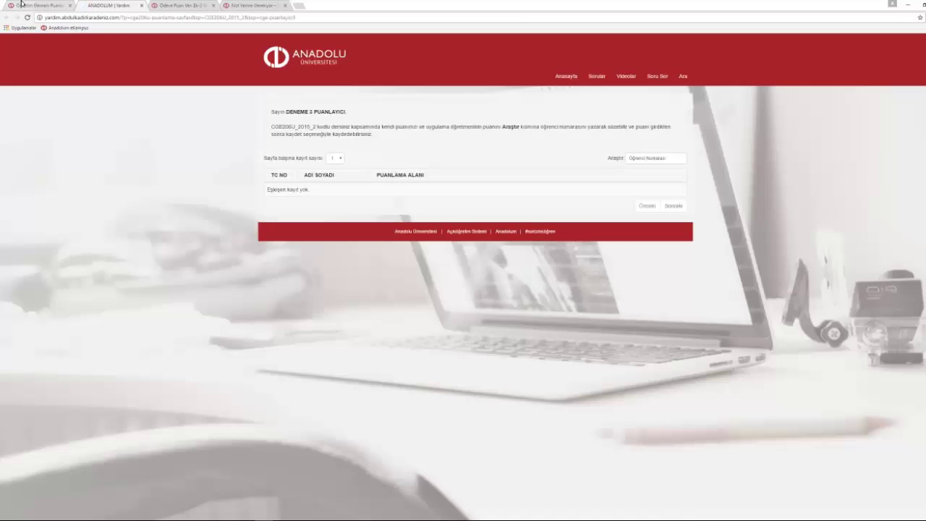
pyautogui.click(20, 5)
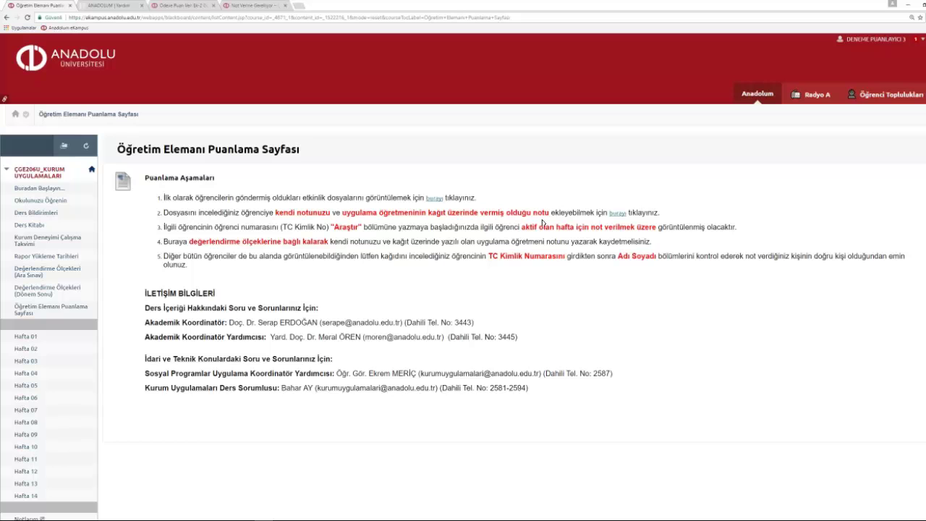
pyautogui.moveTo(627, 213); pyautogui.dragTo(610, 213)
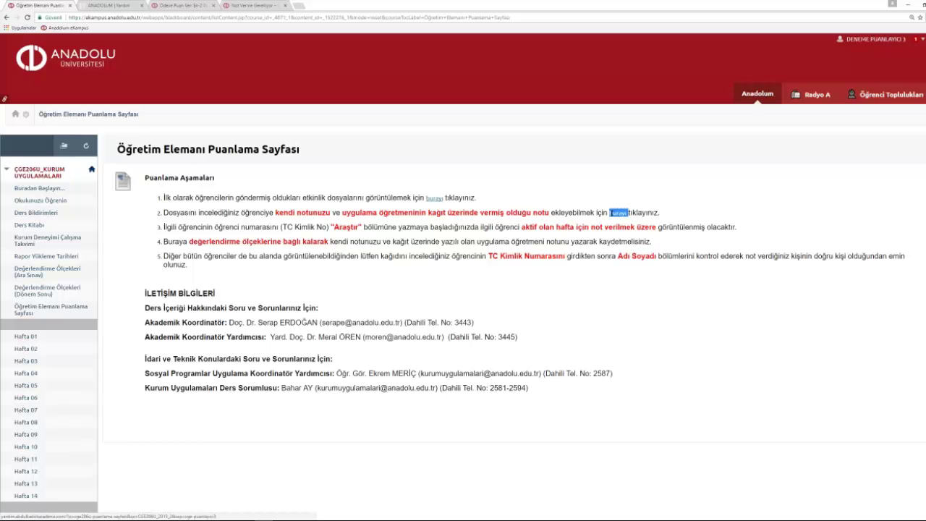
pyautogui.click(641, 224)
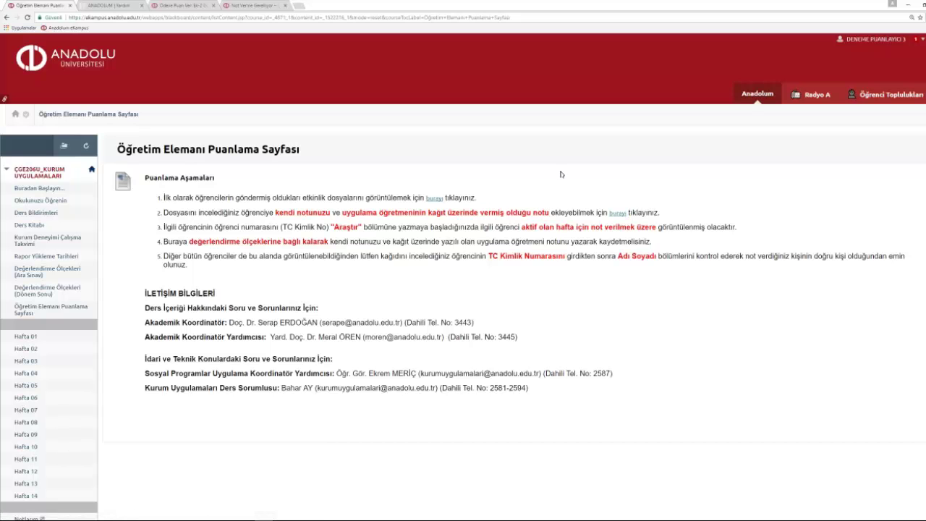
pyautogui.click(114, 4)
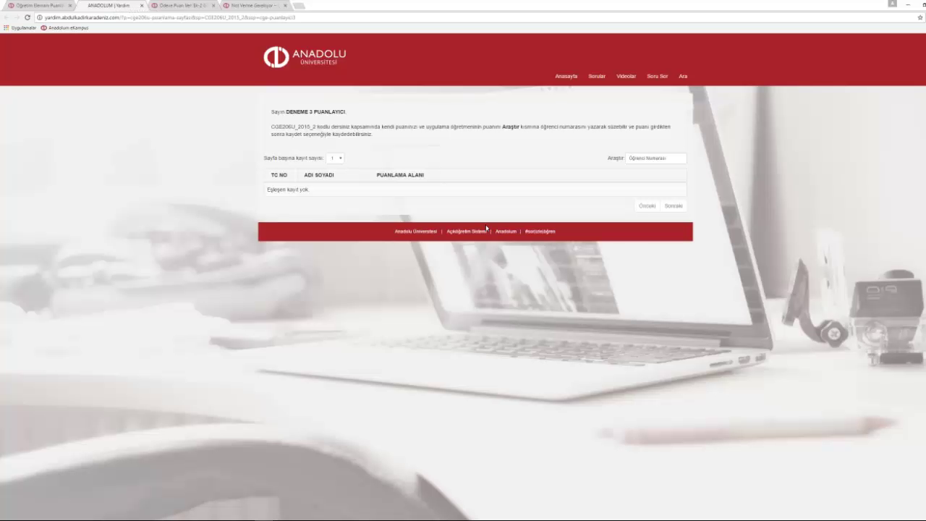
# Check the grader name on the score entry page and search for the student by entering the student number in Araştır
pyautogui.moveTo(287, 112); pyautogui.dragTo(340, 114)
pyautogui.click(341, 121)
pyautogui.click(674, 160)
pyautogui.moveTo(661, 158); pyautogui.dragTo(623, 160)
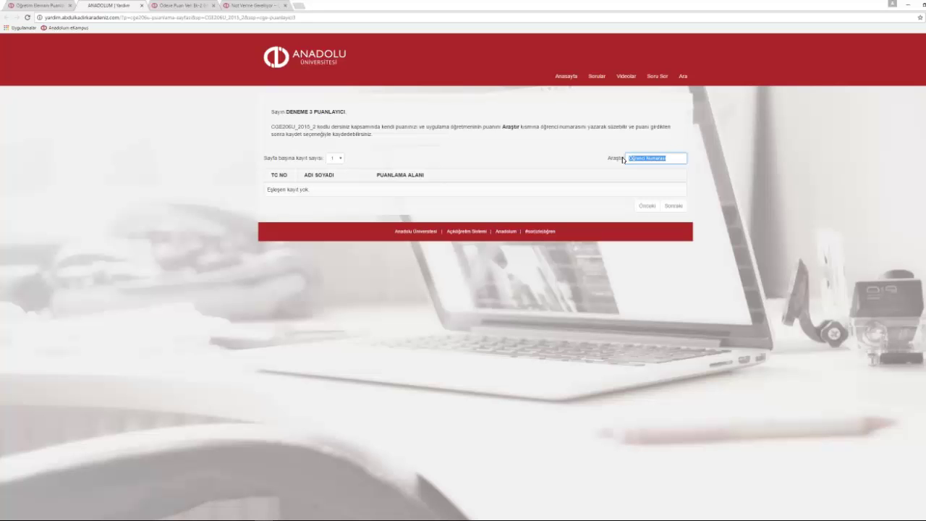
pyautogui.write('cge')
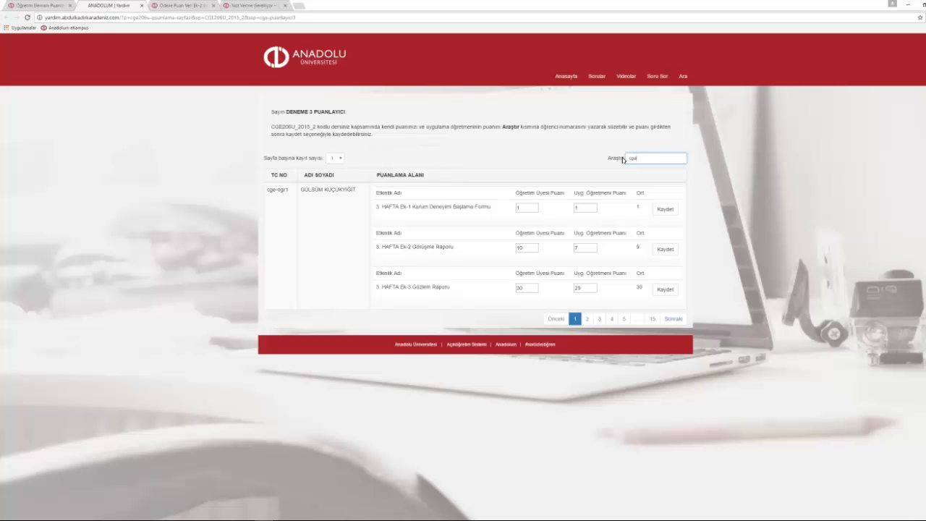
pyautogui.write('-ogr6')
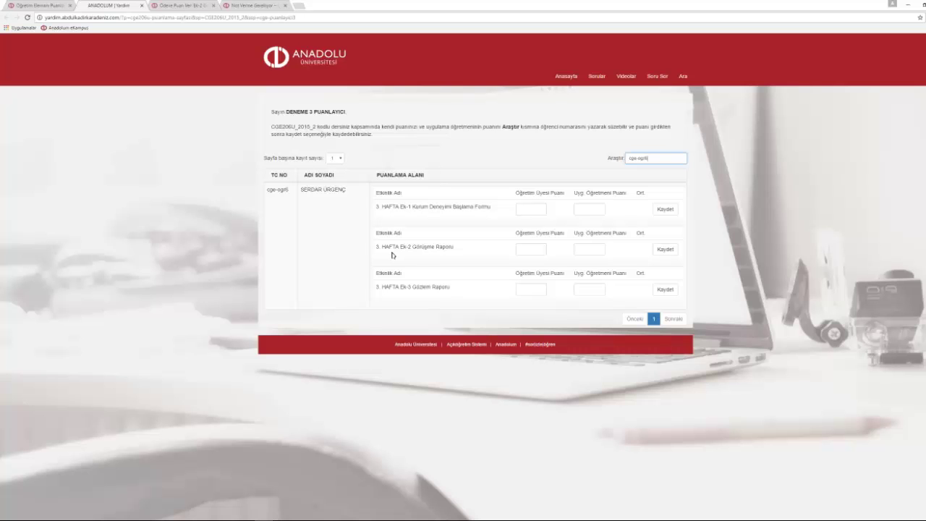
pyautogui.click(337, 269)
# Open Değerlendirme Ölçekleri (Ara Sınav) in a separate tab, check the interview report's point value and return to the score entry page
pyautogui.click(45, 4)
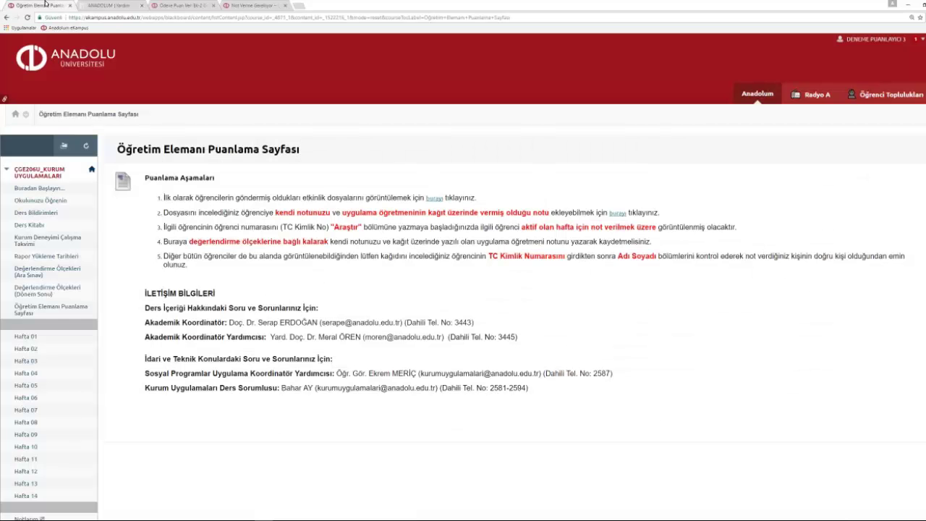
pyautogui.middleClick(37, 272)
pyautogui.click(185, 5)
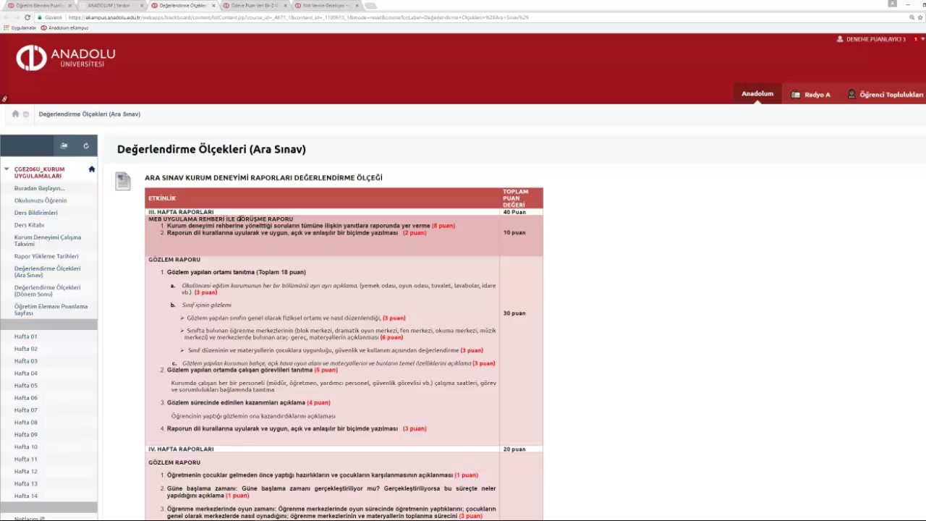
pyautogui.moveTo(242, 219); pyautogui.dragTo(307, 221)
pyautogui.click(507, 232)
pyautogui.click(113, 5)
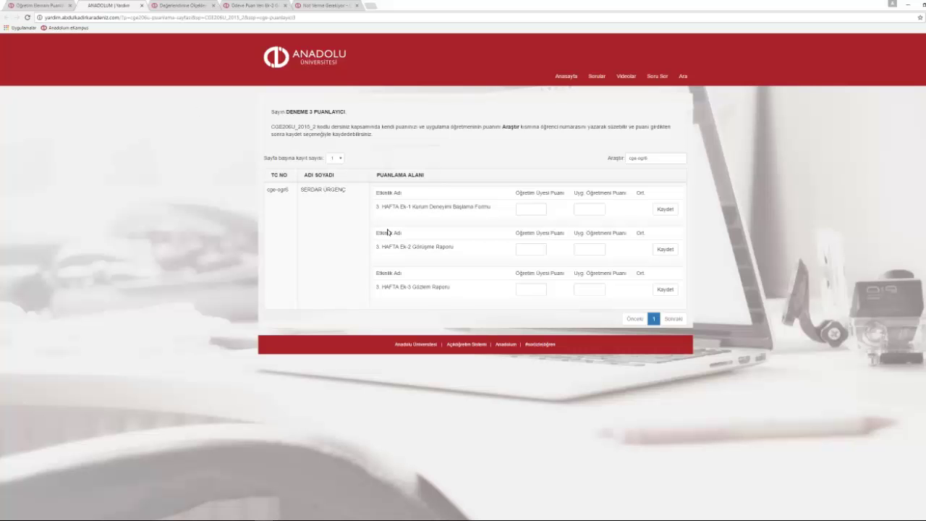
# Try to save 40 as both the instructor and practice teacher scores for 3. HAFTA Ek-2 Görüşme Raporu
pyautogui.moveTo(400, 246); pyautogui.dragTo(456, 248)
pyautogui.click(461, 253)
pyautogui.click(526, 250)
pyautogui.write('40')
pyautogui.click(595, 248)
pyautogui.write('40')
pyautogui.click(665, 249)
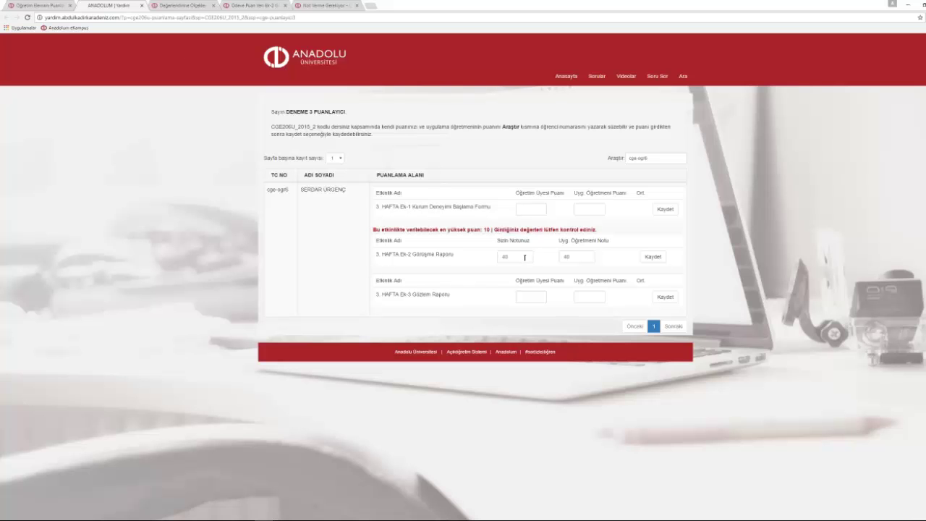
# Set the Ek-2 Görüşme Raporu scores to 7 for the instructor and 9 for the practice teacher, and save them
pyautogui.doubleClick(568, 258)
pyautogui.write('8')
pyautogui.moveTo(515, 257); pyautogui.dragTo(498, 256)
pyautogui.write('8')
pyautogui.click(653, 257)
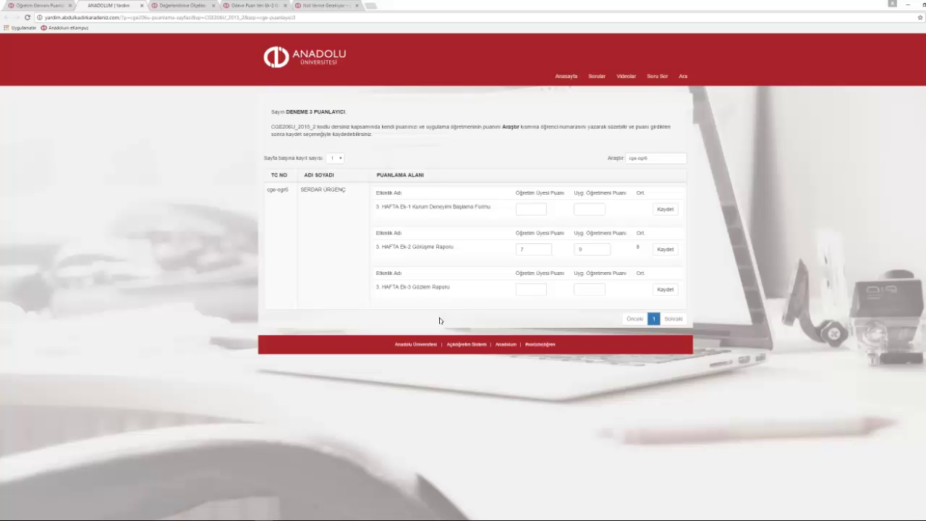
# Consult the midterm rating scale and enter 1 as both scores for 3. HAFTA Ek-1 Kurum Deneyimi Başlama Formu
pyautogui.click(181, 5)
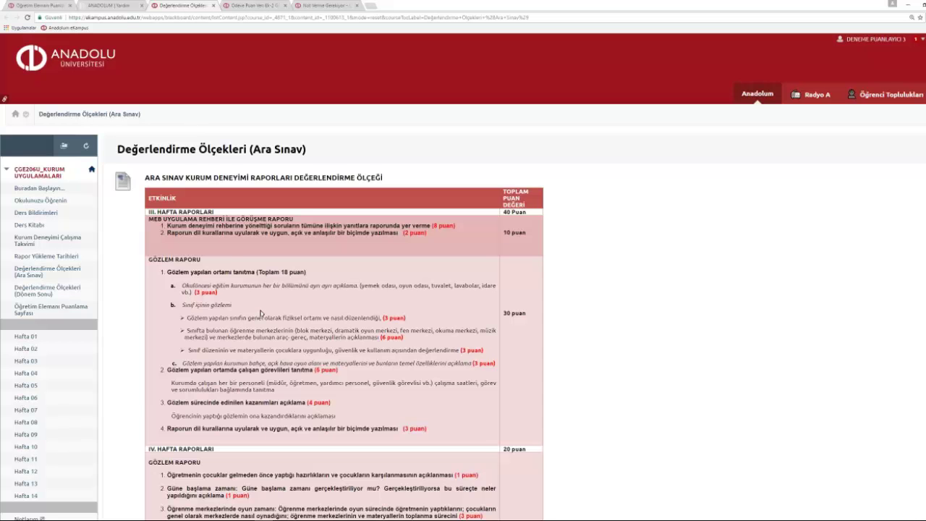
pyautogui.click(116, 5)
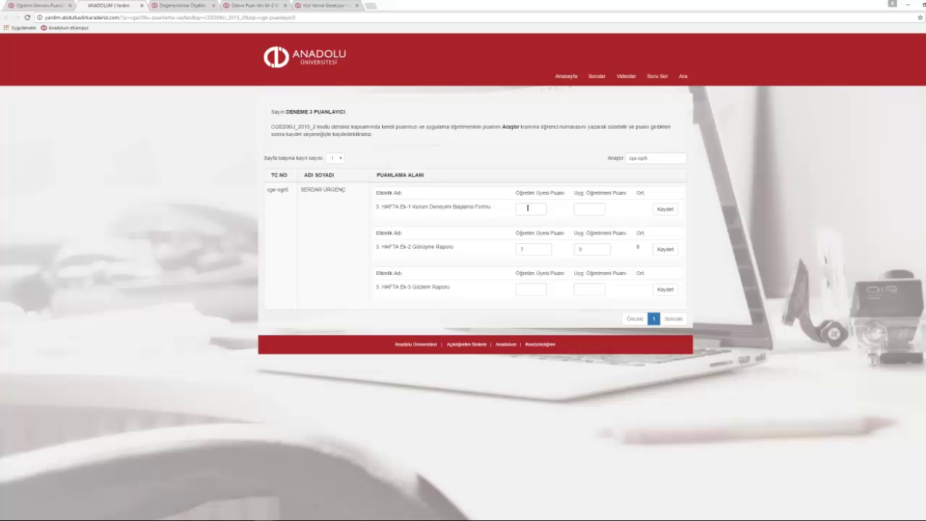
pyautogui.click(528, 208)
pyautogui.write('1')
pyautogui.click(595, 208)
pyautogui.write('1')
pyautogui.click(491, 211)
# Check the practice guide's score section at the end of the submitted interview report and return to the score entry page
pyautogui.hotkey('ctrl', '4')
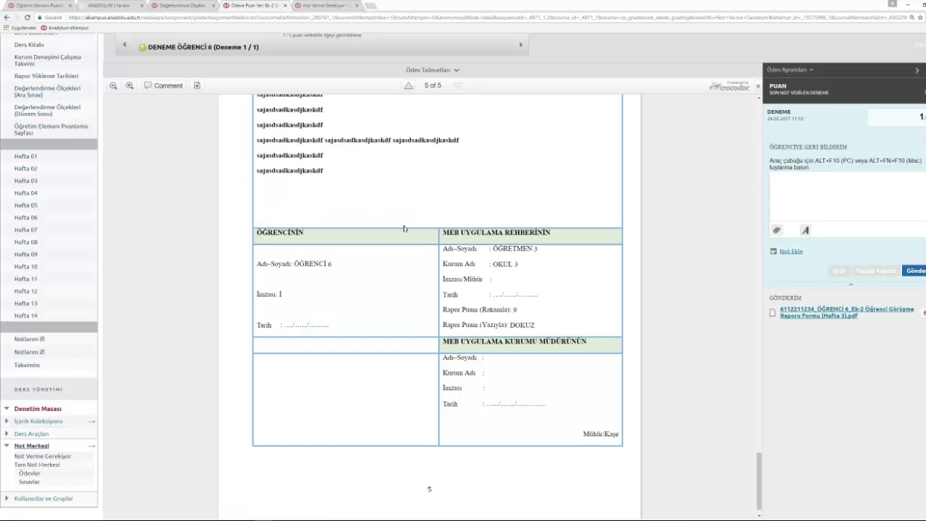
pyautogui.scroll(-4, 365, 177)
pyautogui.hotkey('ctrl', 'shift', 'Tab')
pyautogui.hotkey('ctrl', 'shift', 'Tab')
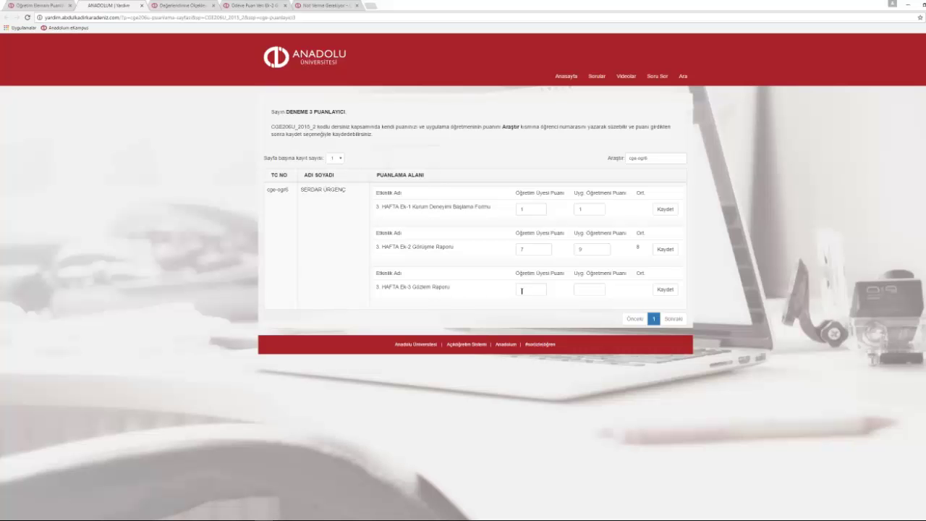
# Check the Week 3 observation report's total point value in the rating scale, revisit the grading list and submission, and return to score entry
pyautogui.click(190, 7)
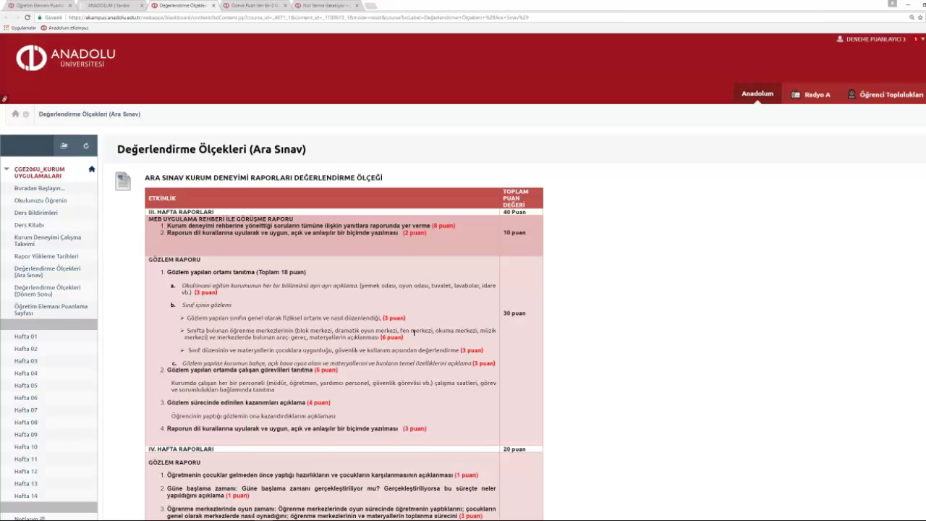
pyautogui.moveTo(530, 314); pyautogui.dragTo(504, 312)
pyautogui.click(518, 313)
pyautogui.click(318, 5)
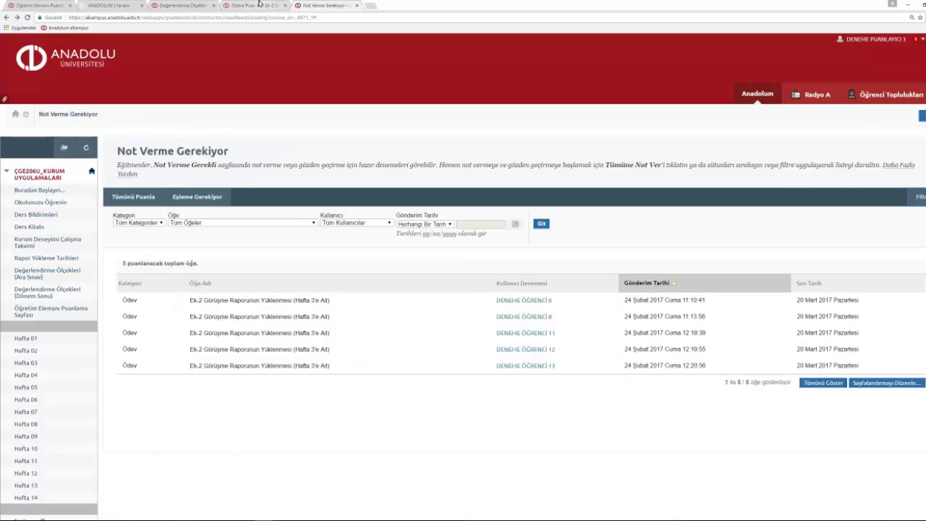
pyautogui.click(262, 5)
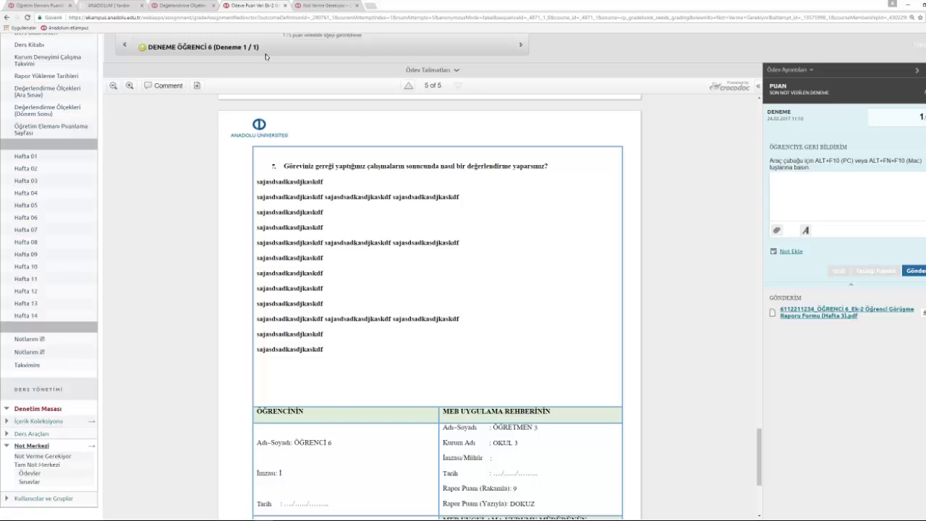
pyautogui.click(96, 5)
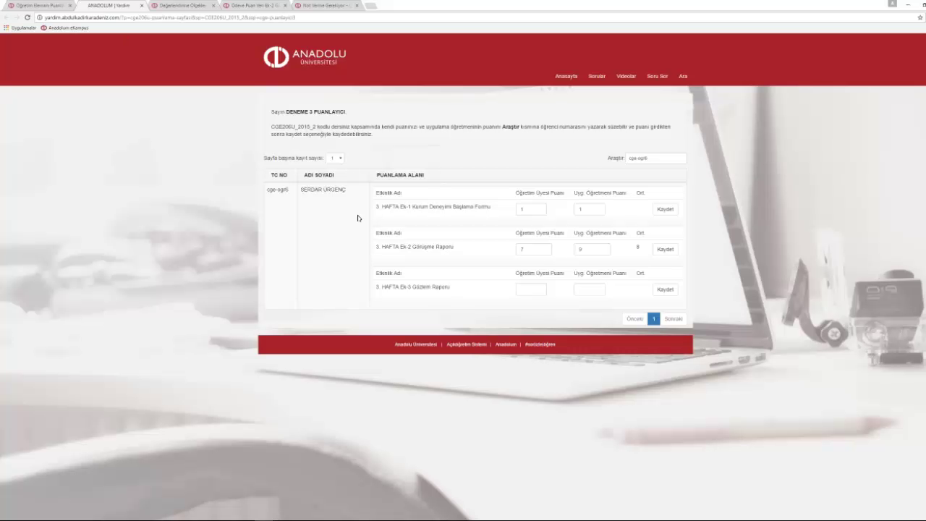
# Select the Ek-3 Gözlem Raporu instructor score, review the submission, the Not Verme Gerekiyor list and the rating scale, and return to score entry
pyautogui.click(530, 290)
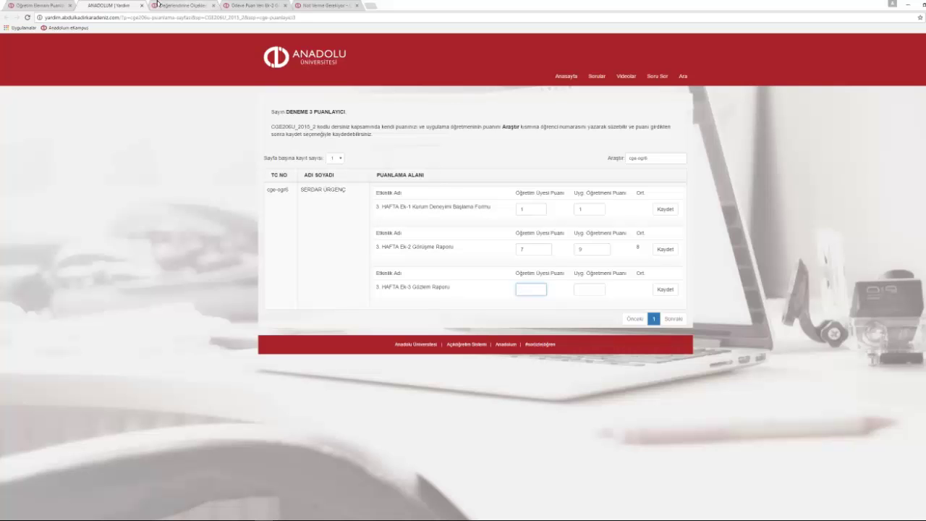
pyautogui.click(245, 4)
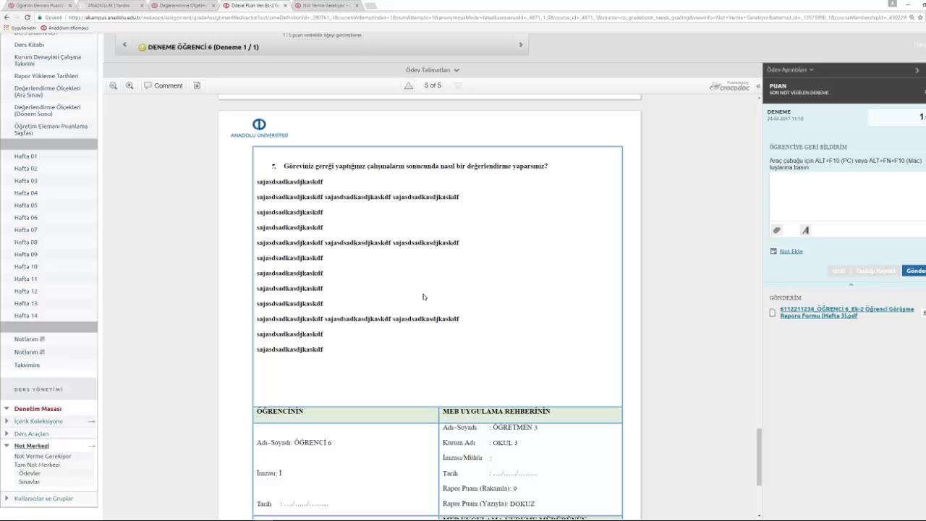
pyautogui.click(318, 5)
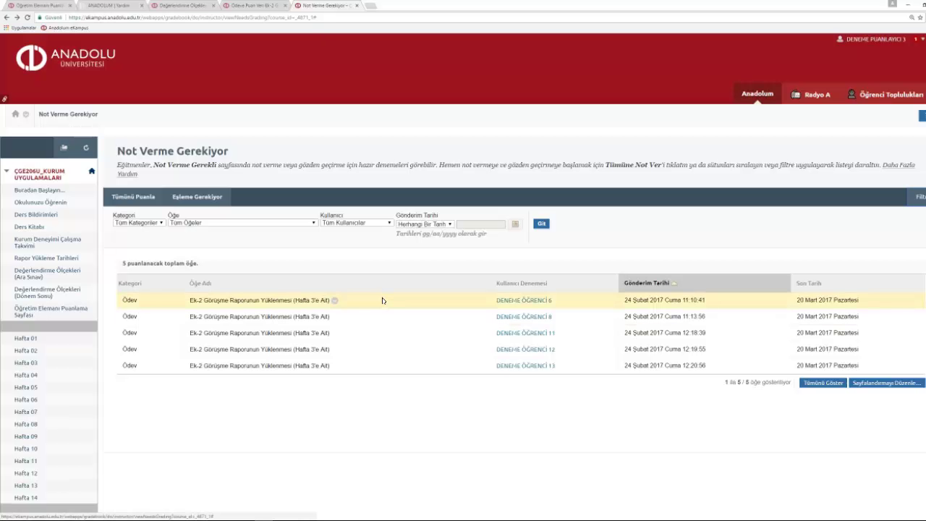
pyautogui.click(185, 5)
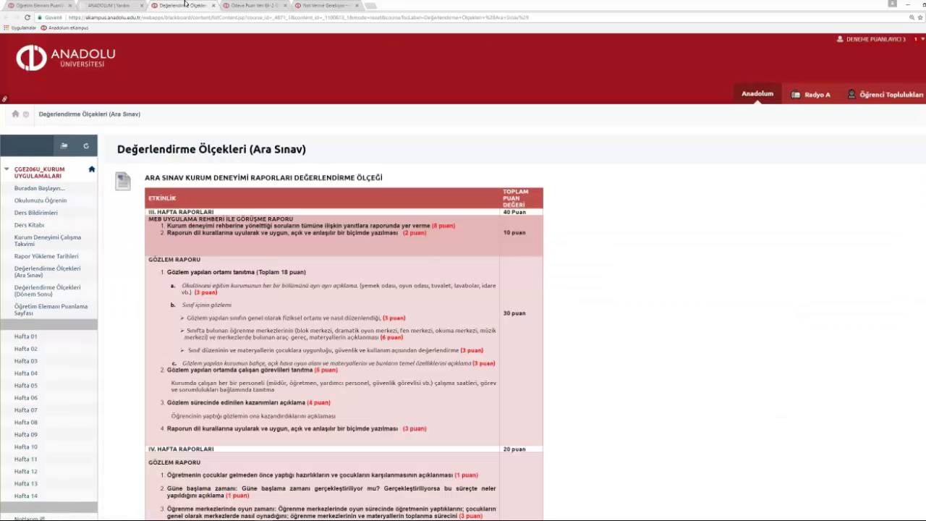
pyautogui.click(111, 5)
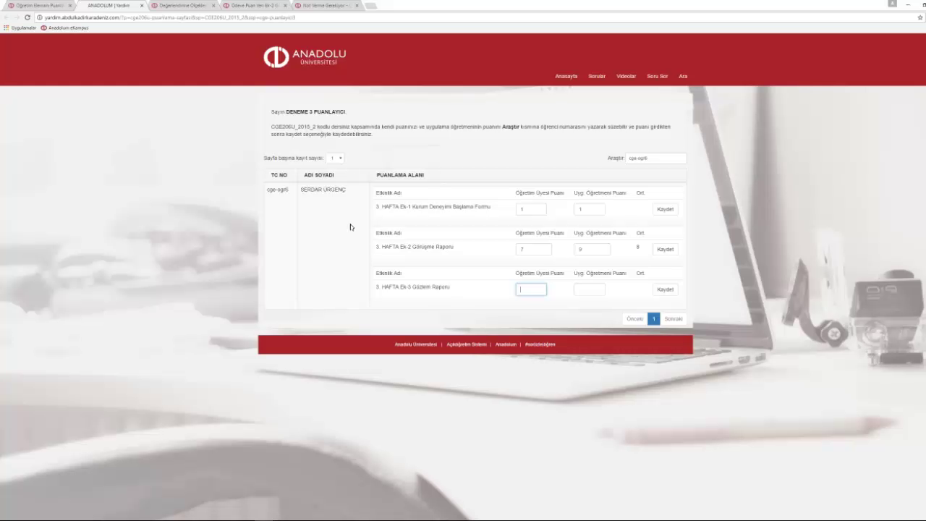
# Change the Ek-2 Görüşme Raporu instructor score to 10 and set it back to 7
pyautogui.doubleClick(517, 250)
pyautogui.write('10')
pyautogui.moveTo(529, 249); pyautogui.dragTo(518, 250)
pyautogui.write('7')
pyautogui.click(477, 251)
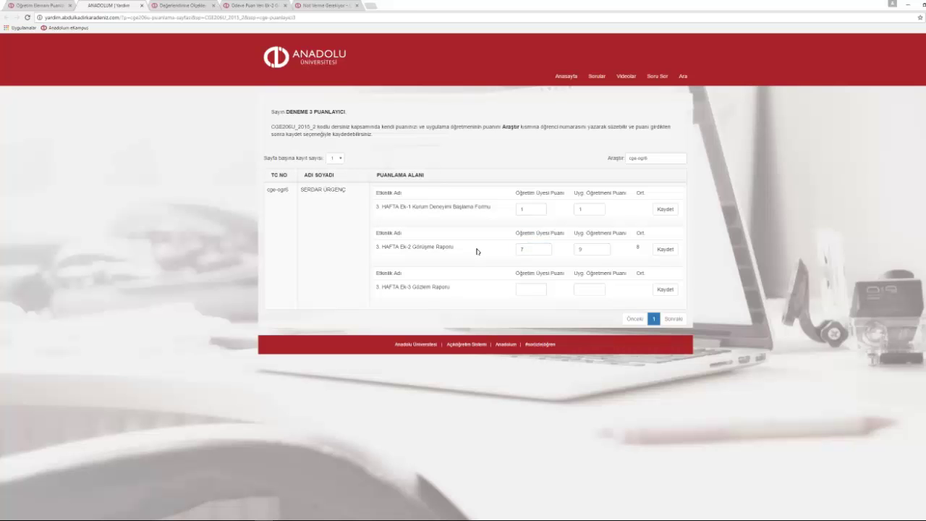